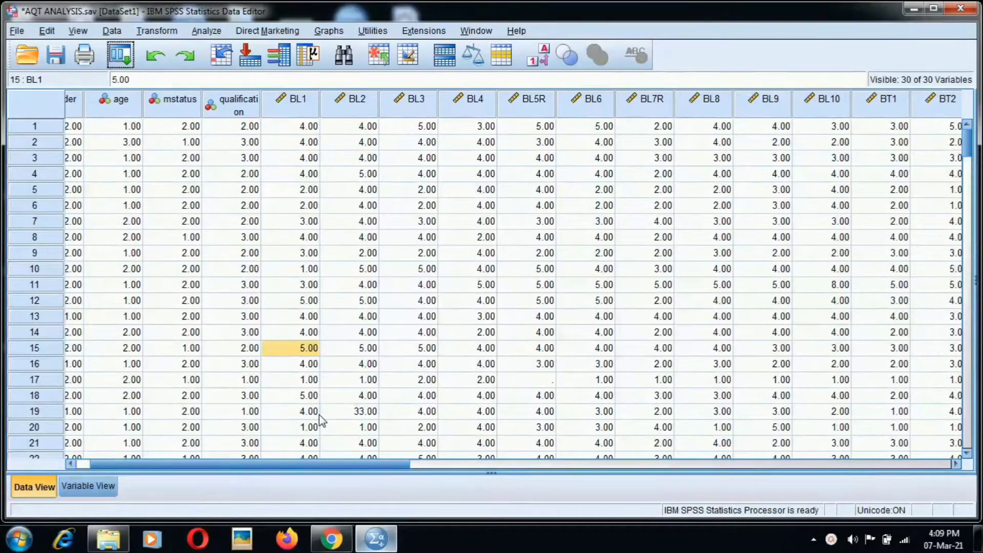
Open the Frequencies analysis from Descriptive Statistics
{"action": "left_click", "coordinate": [207, 32]}
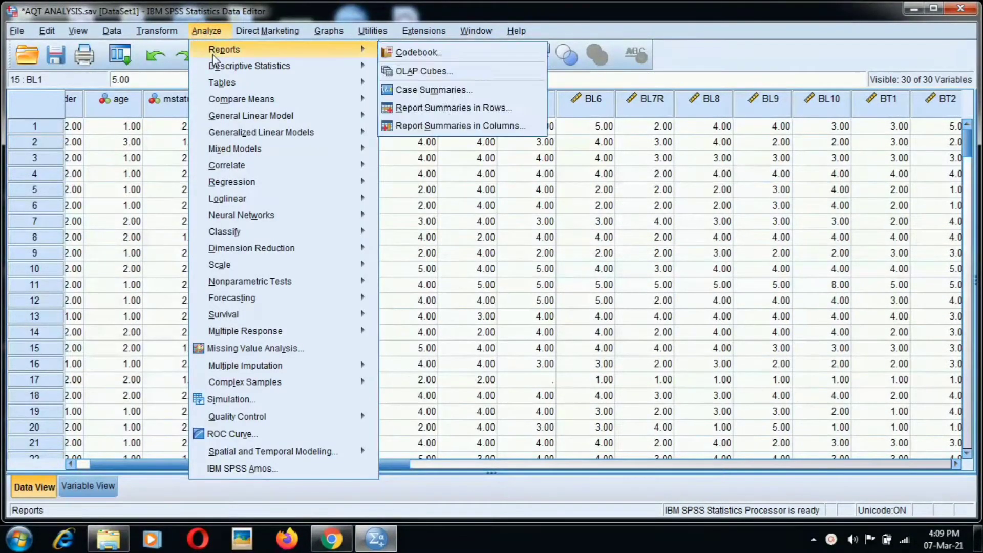
{"action": "mouse_move", "coordinate": [217, 70]}
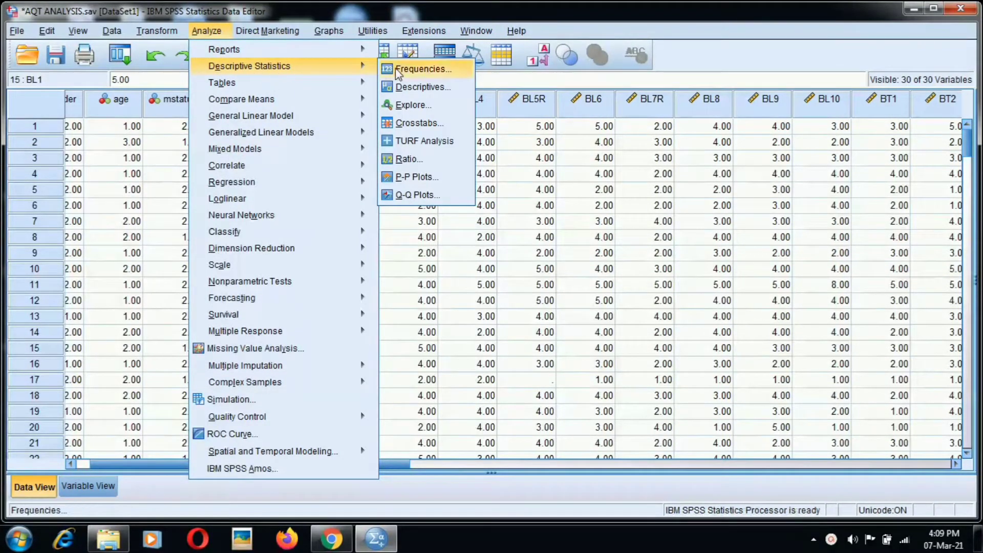
{"action": "left_click", "coordinate": [408, 70]}
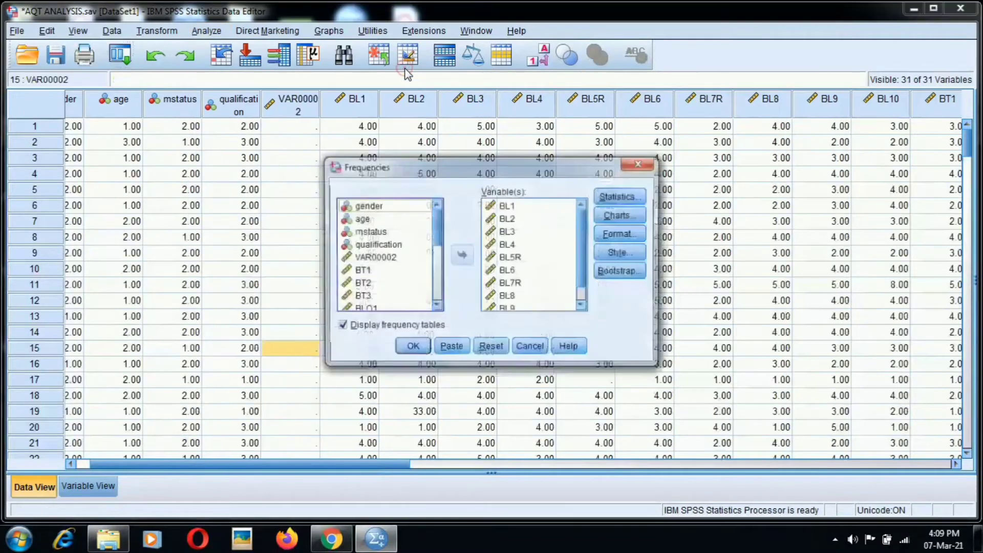
Remove the variables BL1 through BL10 from the Frequencies analysis list
{"action": "left_click", "coordinate": [512, 207]}
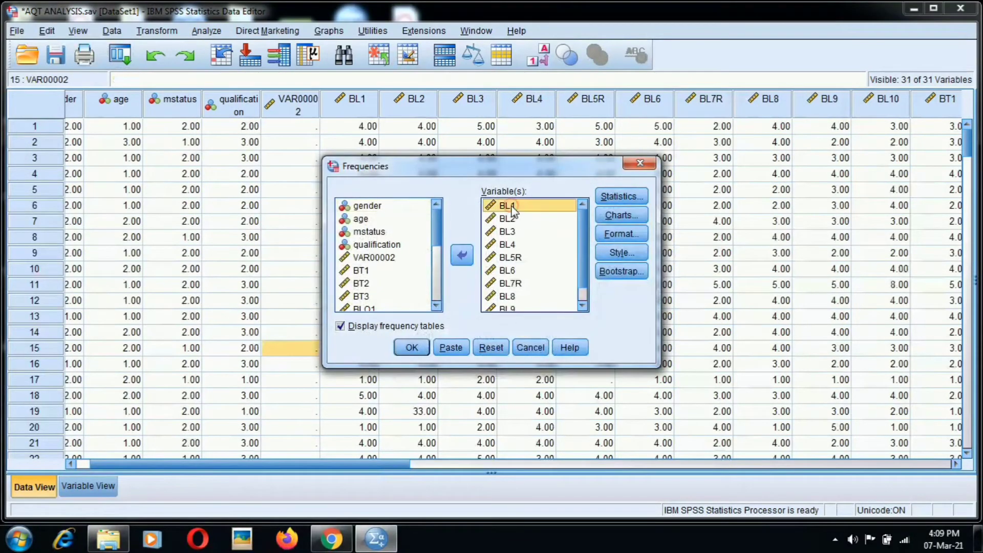
{"action": "key", "text": "shift+Down"}
{"action": "key", "text": "shift+Down"}
{"action": "key", "text": "shift+Down"}
{"action": "key", "text": "shift+End"}
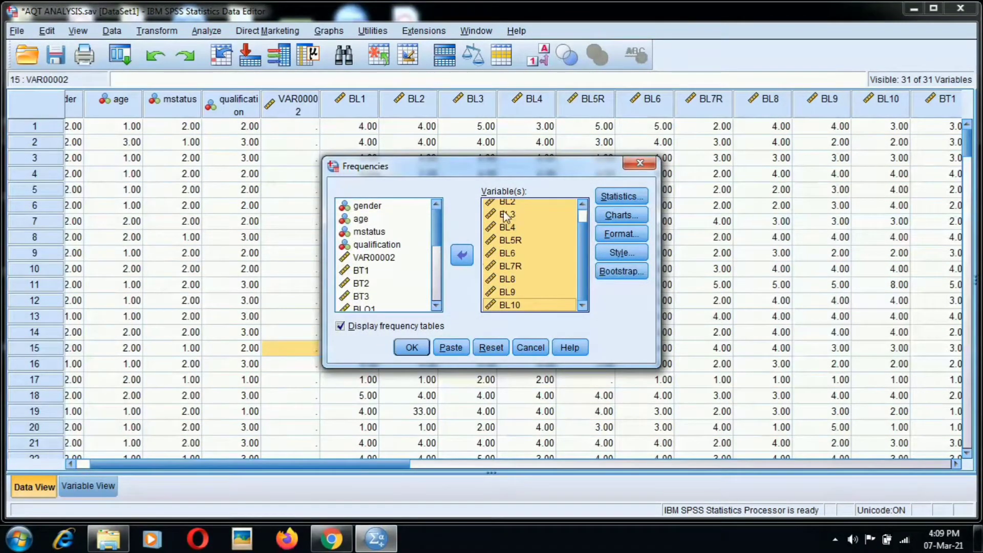
{"action": "left_click", "coordinate": [462, 254]}
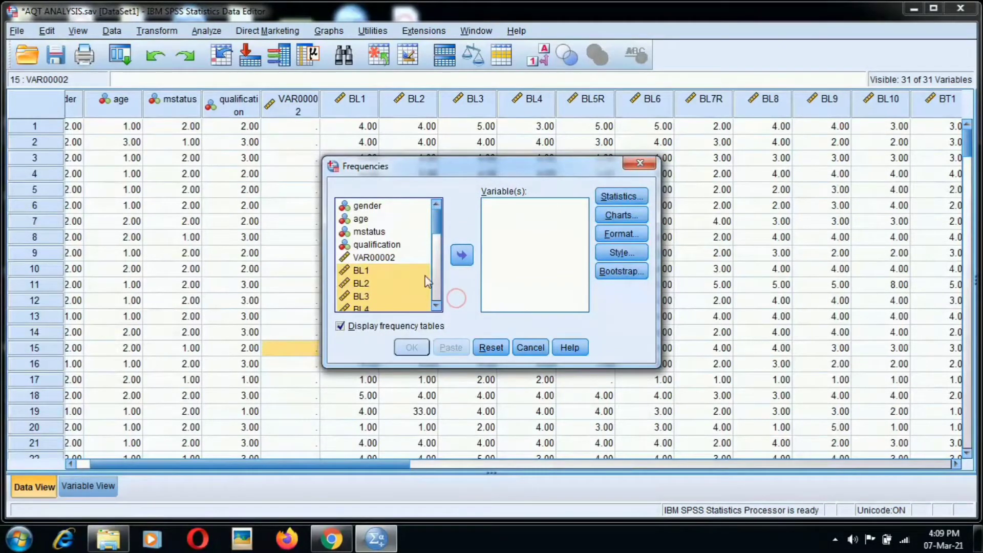
Add BL1 through BL10, including BL5R and BL7R, as the variables of the Frequencies analysis
{"action": "left_click", "coordinate": [365, 271]}
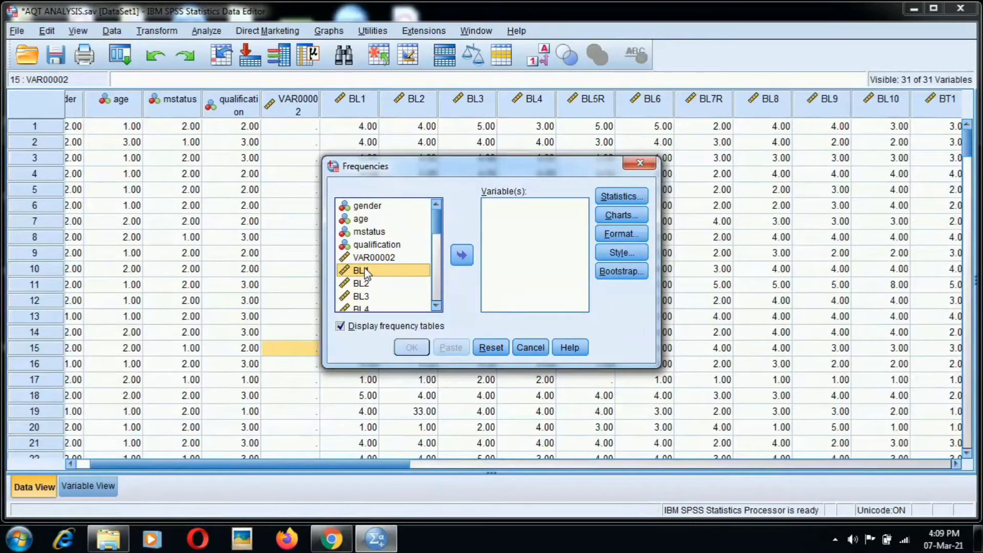
{"action": "key", "text": "shift+Down"}
{"action": "key", "text": "shift+Down"}
{"action": "key", "text": "shift+Down"}
{"action": "key", "text": "shift+Down"}
{"action": "key", "text": "shift+Down"}
{"action": "key", "text": "shift+Down"}
{"action": "key", "text": "shift+Down"}
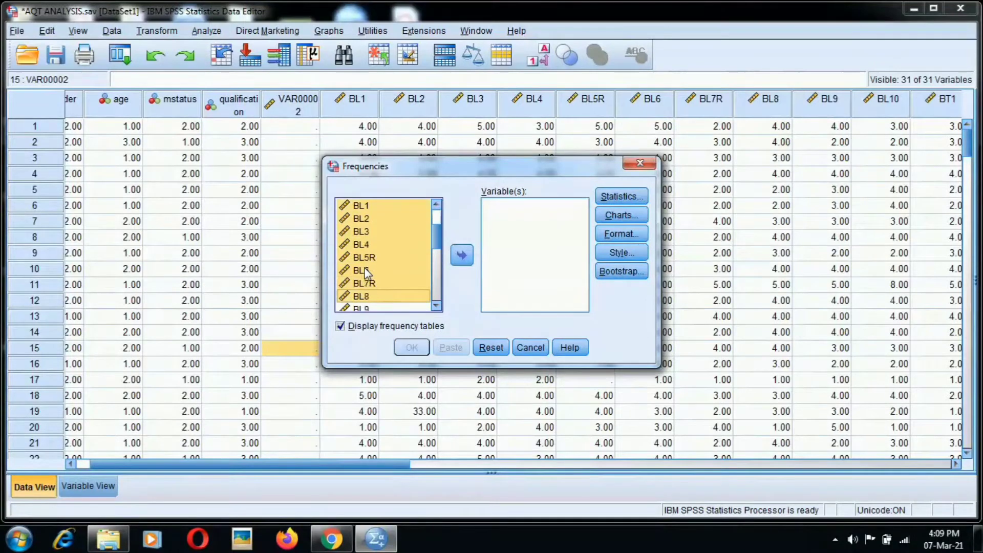
{"action": "key", "text": "shift+Down"}
{"action": "key", "text": "shift+Down"}
{"action": "left_click", "coordinate": [461, 256]}
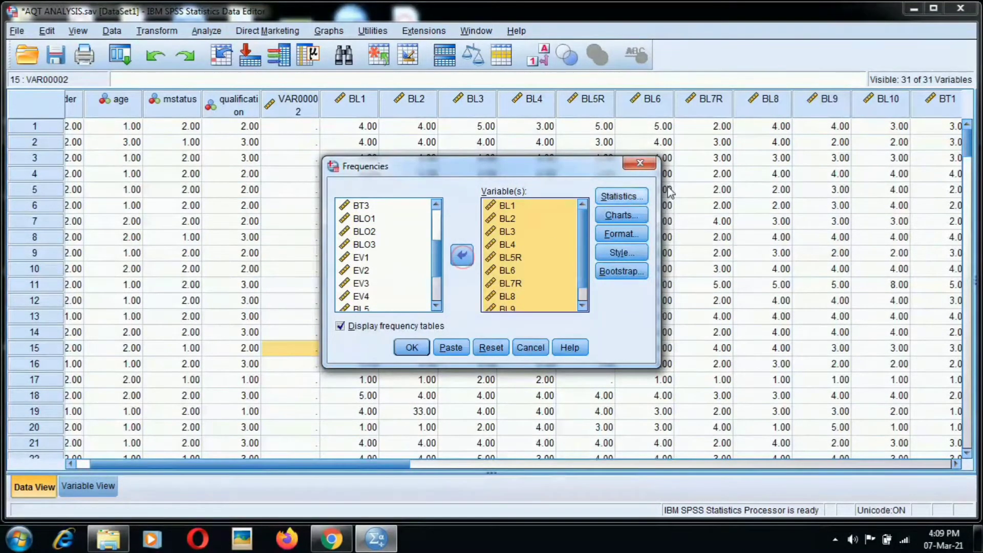
Include the Minimum and Maximum dispersion statistics and run the Frequencies analysis
{"action": "left_click", "coordinate": [617, 196]}
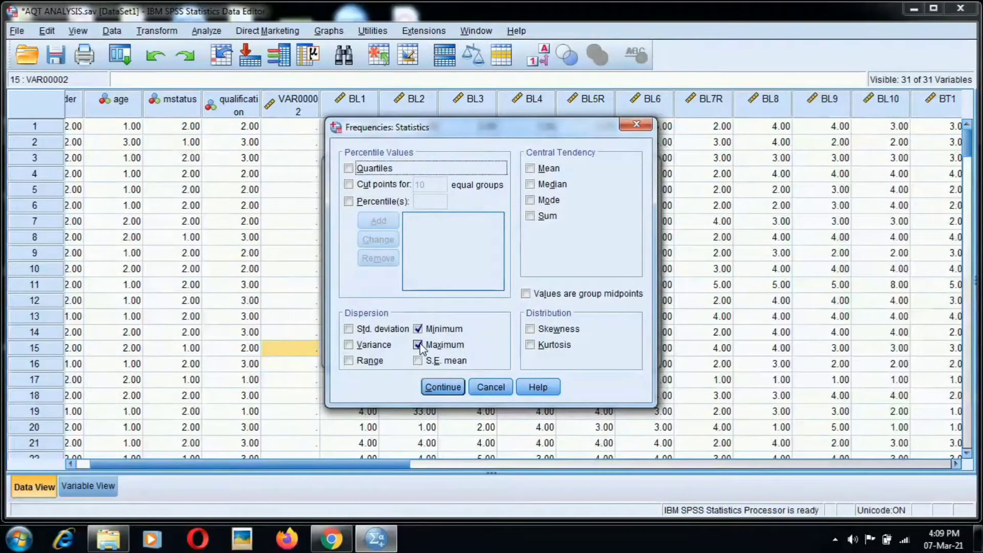
{"action": "left_click", "coordinate": [443, 392]}
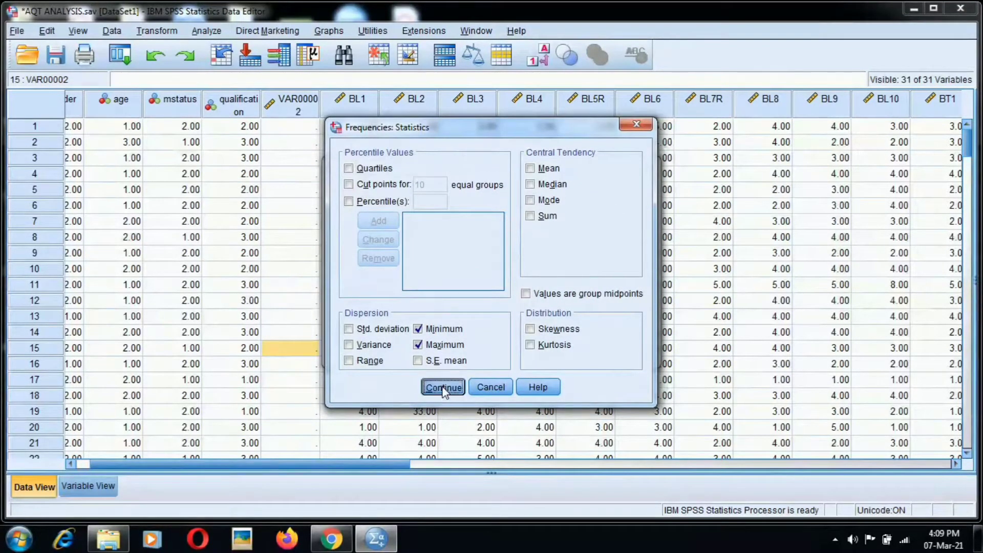
{"action": "left_click", "coordinate": [411, 348]}
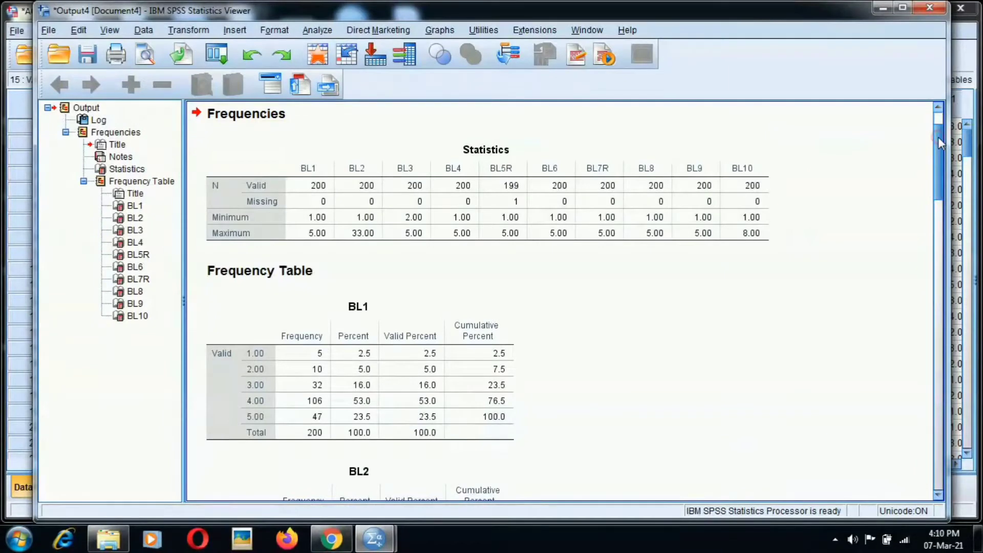
Examine the Statistics table for missing cases and for minimum and maximum values outside the scale in BL1 to BL10
{"action": "left_click_drag", "start_coordinate": [938, 137], "coordinate": [938, 135]}
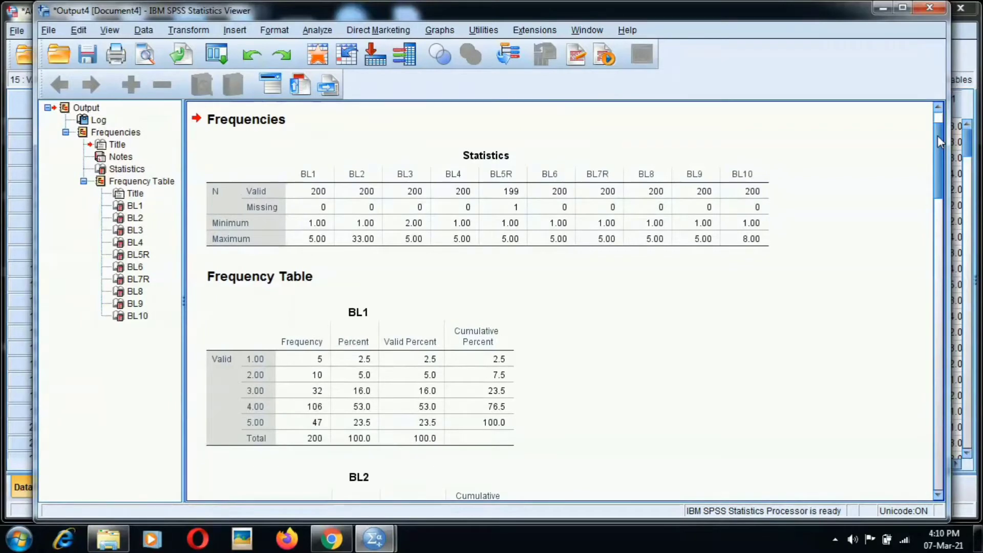
{"action": "left_click", "coordinate": [692, 162]}
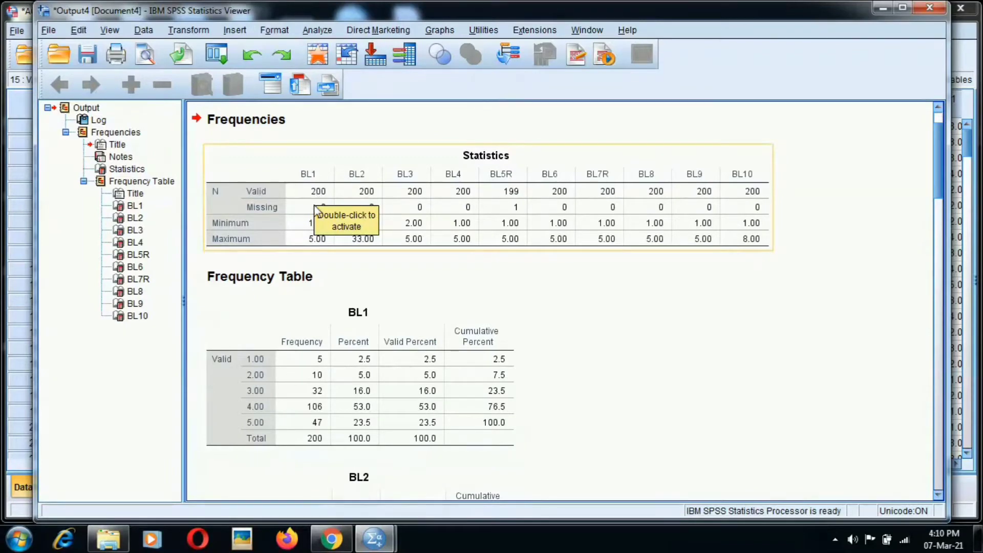
{"action": "left_click", "coordinate": [483, 279]}
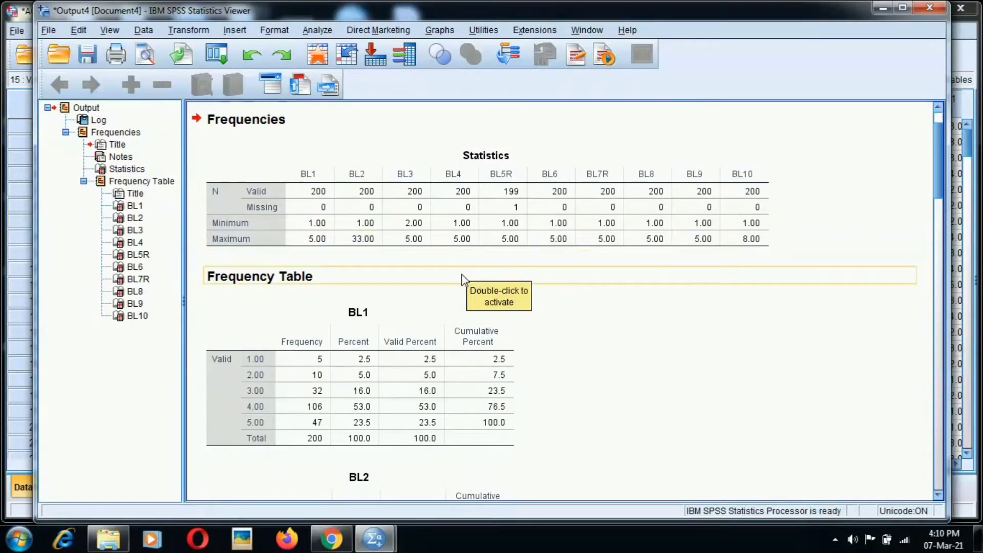
{"action": "left_click", "coordinate": [419, 249]}
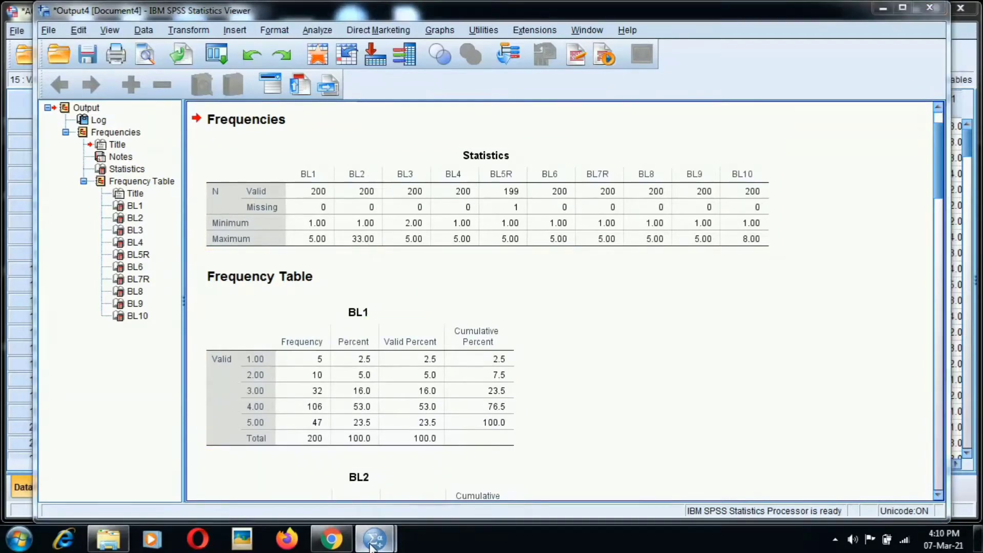
Locate the out-of-range BL2 value in row 19 of the AQT ANALYSIS.sav data and correct it to 3
{"action": "mouse_move", "coordinate": [371, 547]}
{"action": "mouse_move", "coordinate": [352, 482]}
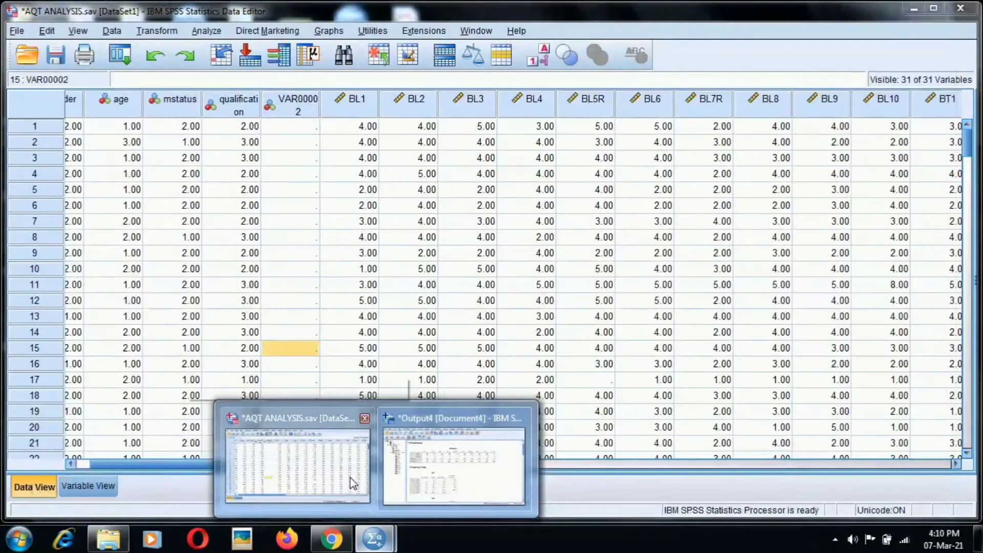
{"action": "left_click", "coordinate": [353, 482]}
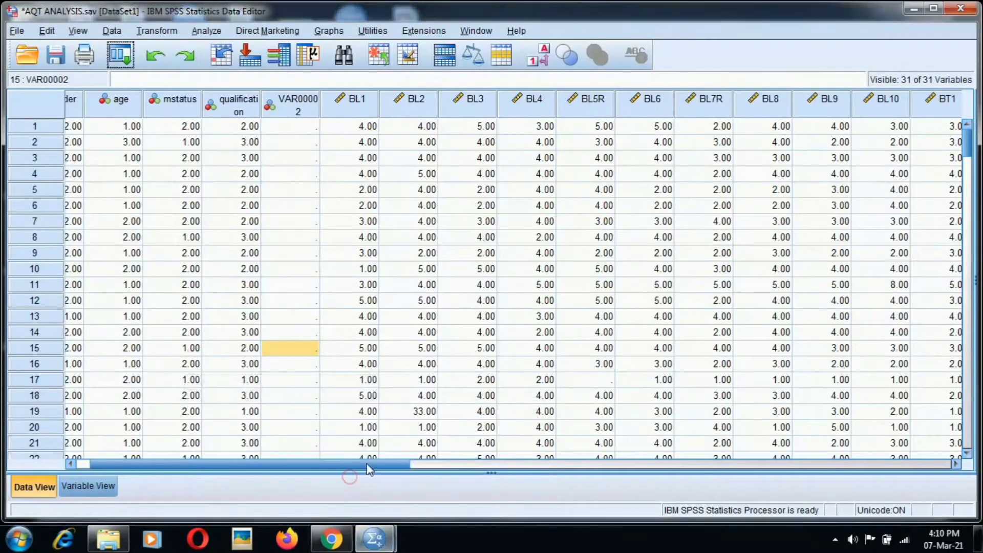
{"action": "left_click", "coordinate": [412, 129]}
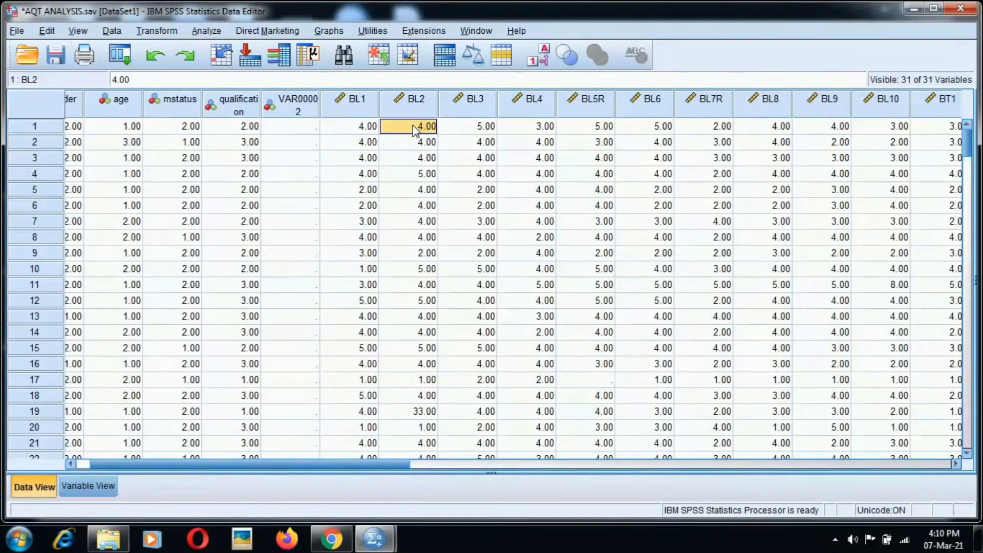
{"action": "key", "text": "Down"}
{"action": "key", "text": "Down"}
{"action": "key", "text": "Down"}
{"action": "key", "text": "Down"}
{"action": "key", "text": "Down"}
{"action": "key", "text": "Down"}
{"action": "key", "text": "Down"}
{"action": "key", "text": "Down"}
{"action": "key", "text": "Down"}
{"action": "key", "text": "Down"}
{"action": "key", "text": "Down"}
{"action": "key", "text": "Down"}
{"action": "key", "text": "Down"}
{"action": "key", "text": "Down"}
{"action": "key", "text": "Down"}
{"action": "key", "text": "Down"}
{"action": "key", "text": "Down"}
{"action": "key", "text": "Down"}
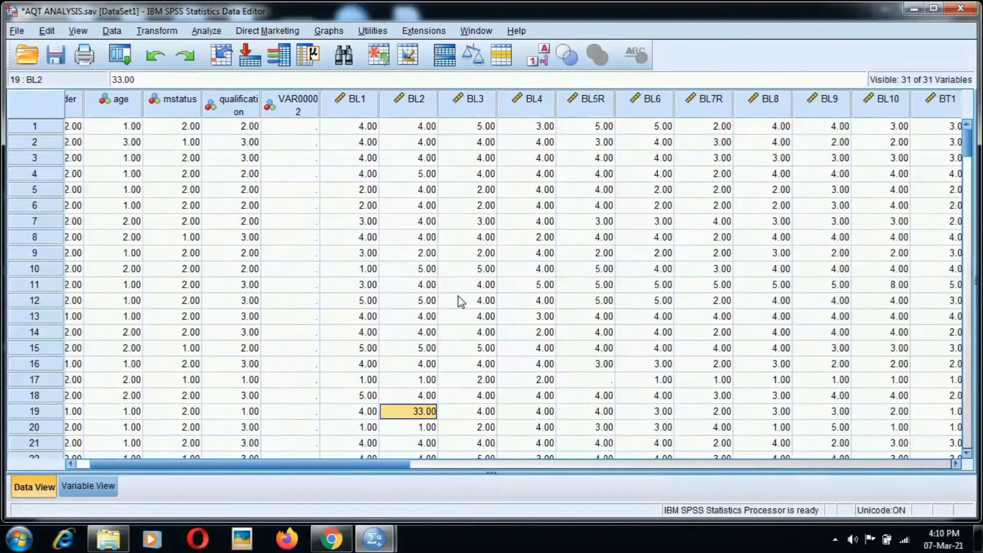
{"action": "double_click", "coordinate": [410, 415]}
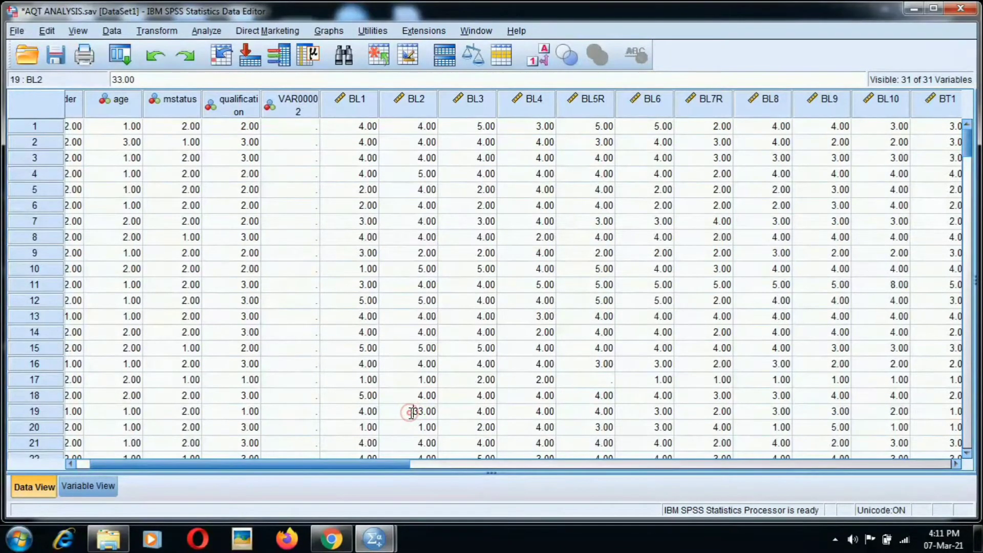
{"action": "left_click", "coordinate": [412, 413]}
{"action": "double_click", "coordinate": [412, 413]}
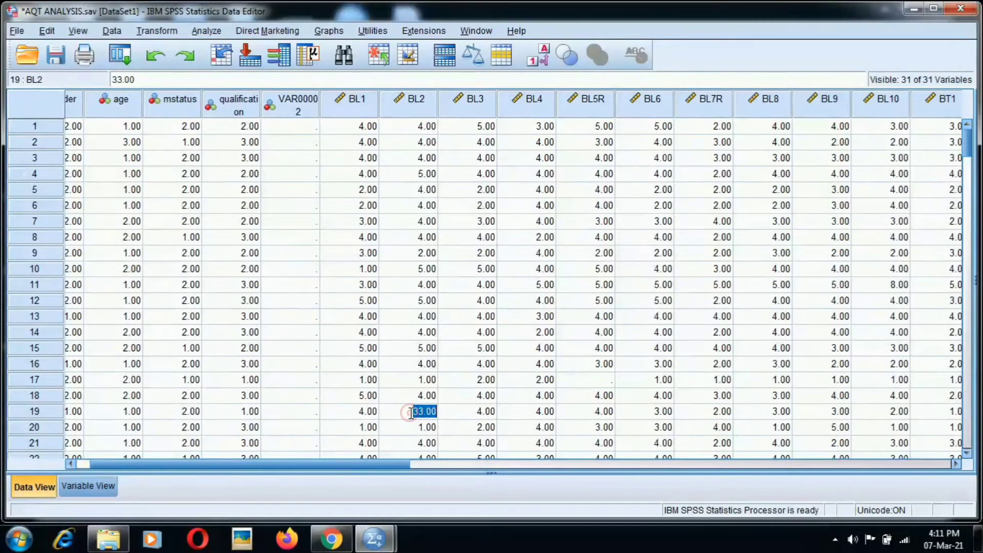
{"action": "type", "text": "3"}
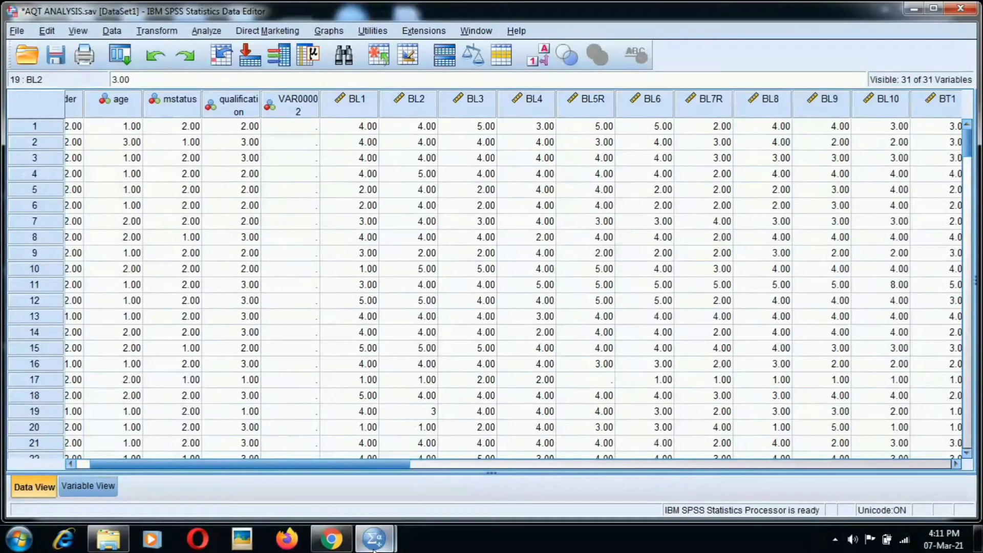
Recheck the Statistics output and fill the missing BL5R value in row 17 of the data with 3
{"action": "mouse_move", "coordinate": [375, 549]}
{"action": "left_click", "coordinate": [453, 465]}
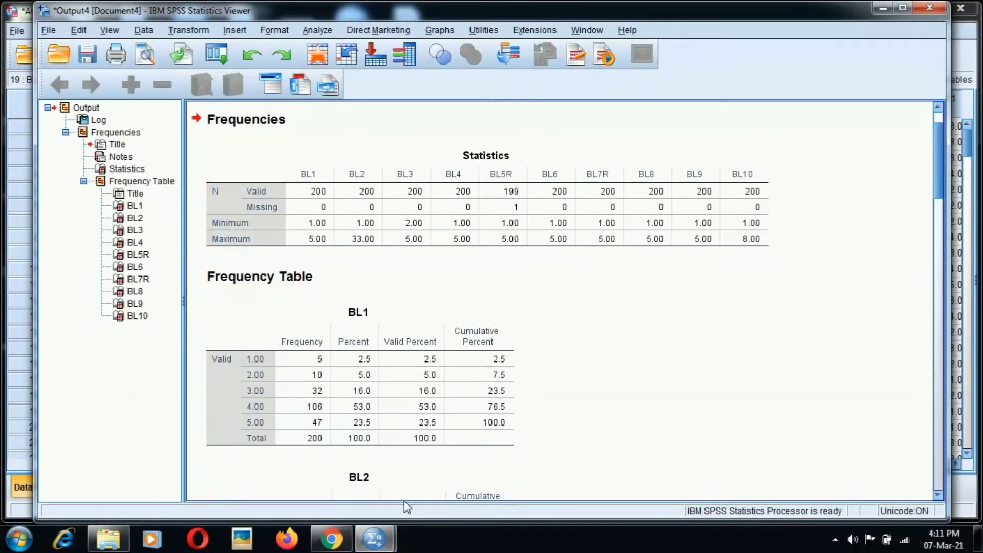
{"action": "mouse_move", "coordinate": [387, 534]}
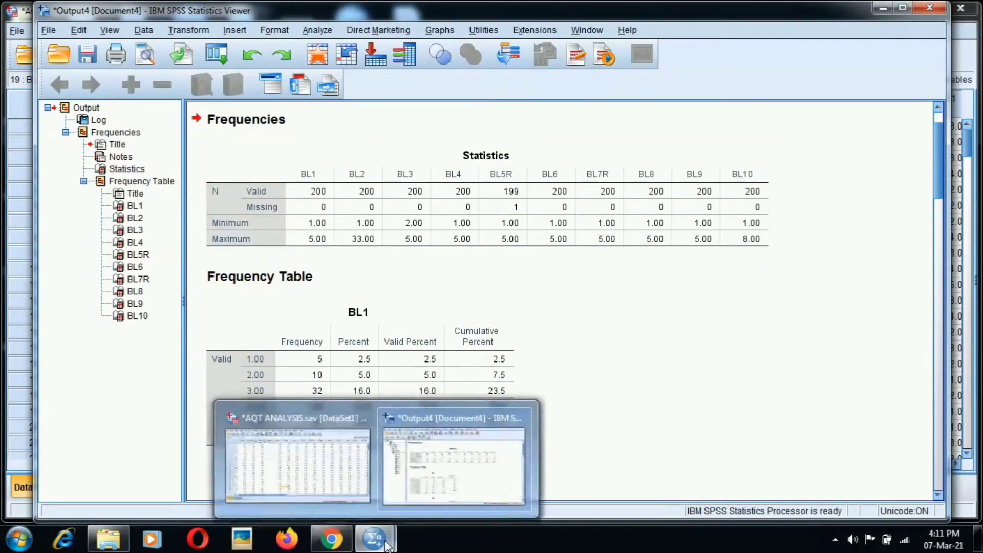
{"action": "left_click", "coordinate": [348, 475]}
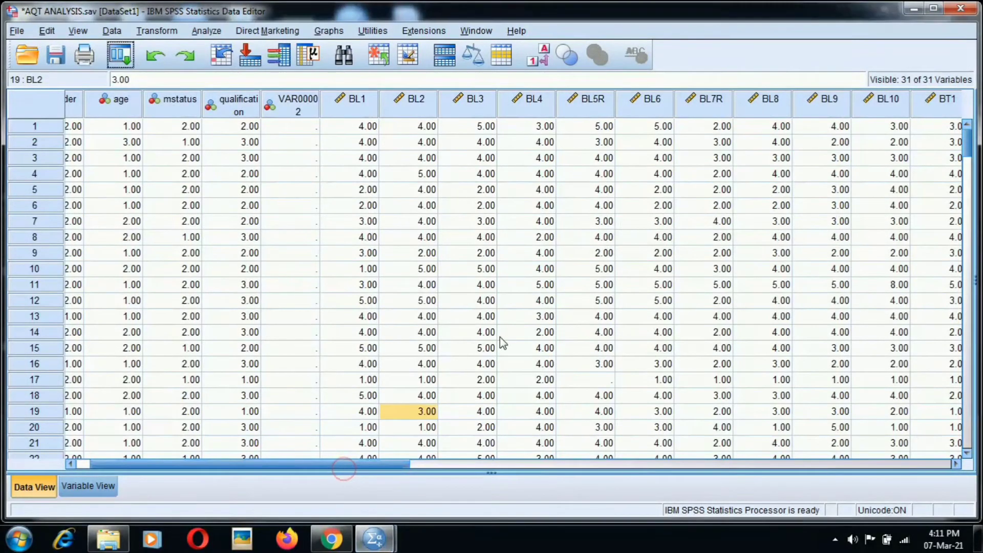
{"action": "left_click", "coordinate": [585, 126]}
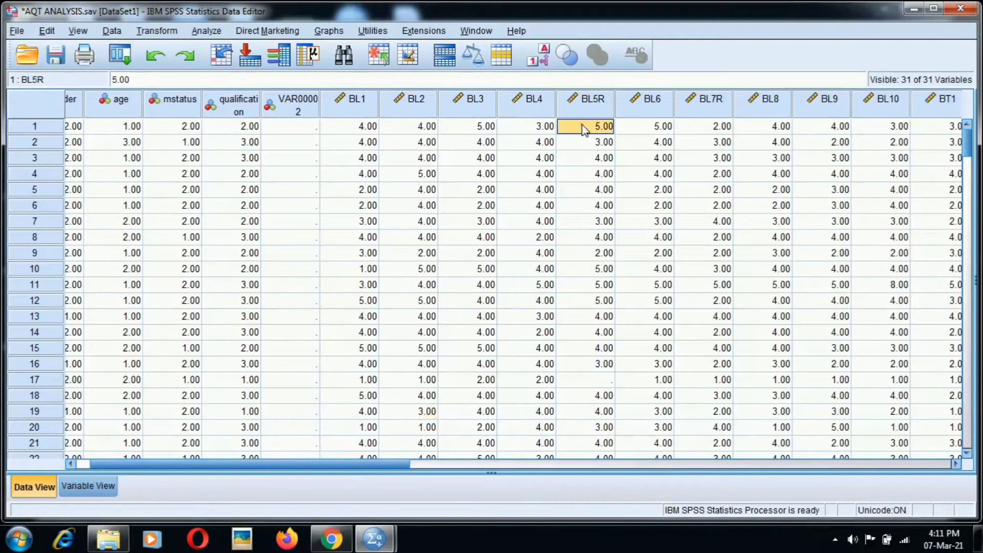
{"action": "left_click", "coordinate": [595, 379]}
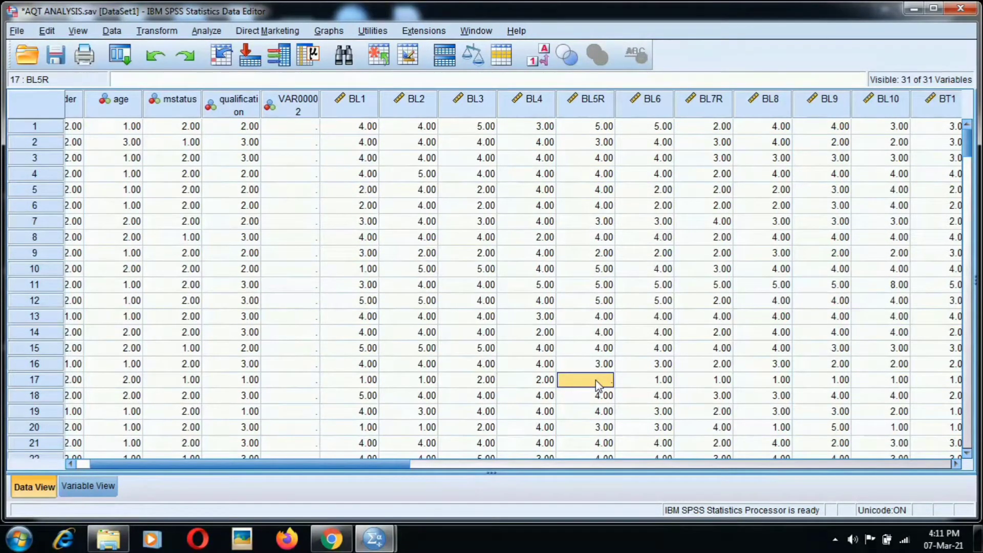
{"action": "type", "text": "3"}
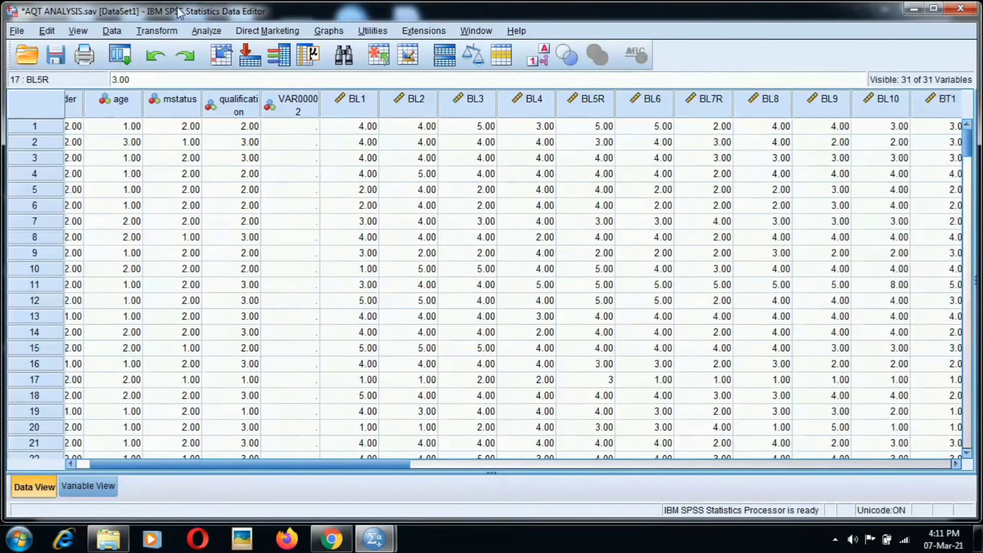
Recheck the Statistics table in the output for remaining out-of-range items, and return to the AQT ANALYSIS.sav data
{"action": "left_click", "coordinate": [391, 535]}
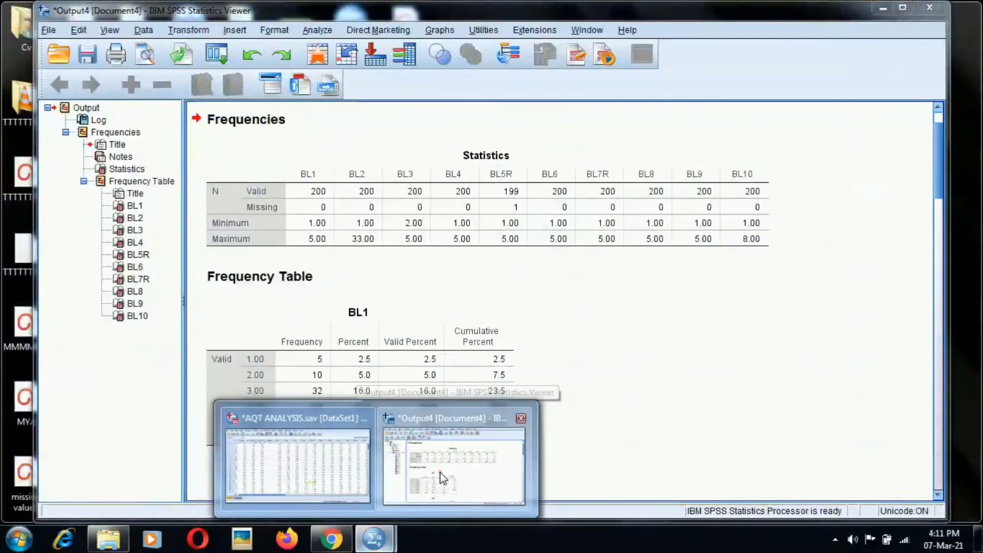
{"action": "left_click", "coordinate": [443, 479]}
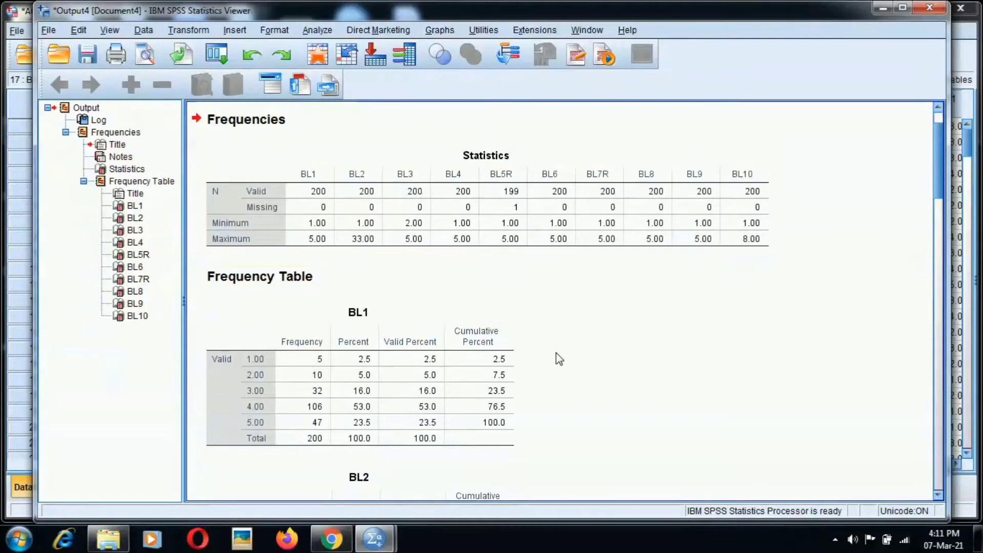
{"action": "mouse_move", "coordinate": [389, 542]}
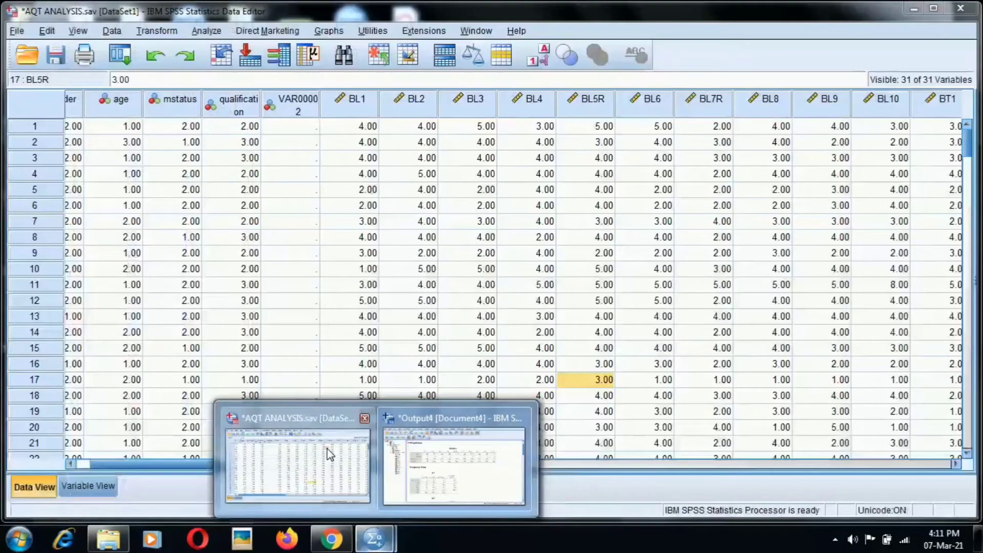
{"action": "left_click", "coordinate": [297, 464]}
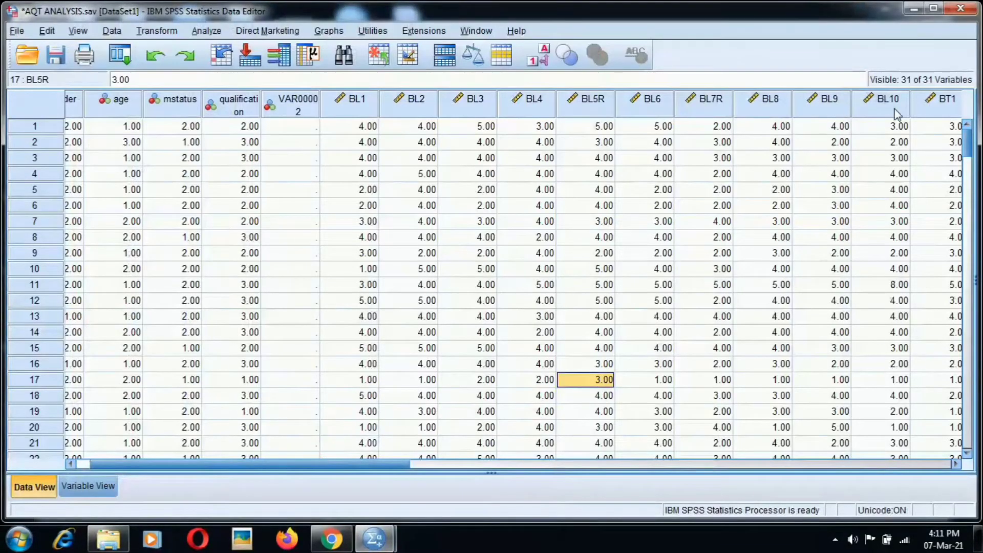
Scan the BL10 column from the first case to the end of the data and back upward for a value outside the scale
{"action": "left_click", "coordinate": [901, 126]}
{"action": "key", "text": "Down"}
{"action": "key", "text": "Down"}
{"action": "key", "text": "Down"}
{"action": "key", "text": "Down"}
{"action": "key", "text": "Down"}
{"action": "key", "text": "Down"}
{"action": "key", "text": "Down"}
{"action": "key", "text": "Down"}
{"action": "key", "text": "Down"}
{"action": "key", "text": "Down"}
{"action": "key", "text": "Down"}
{"action": "key", "text": "Down"}
{"action": "key", "text": "Down"}
{"action": "key", "text": "Down"}
{"action": "key", "text": "Down"}
{"action": "key", "text": "Down"}
{"action": "key", "text": "Down"}
{"action": "key", "text": "Down"}
{"action": "key", "text": "Down"}
{"action": "key", "text": "Down"}
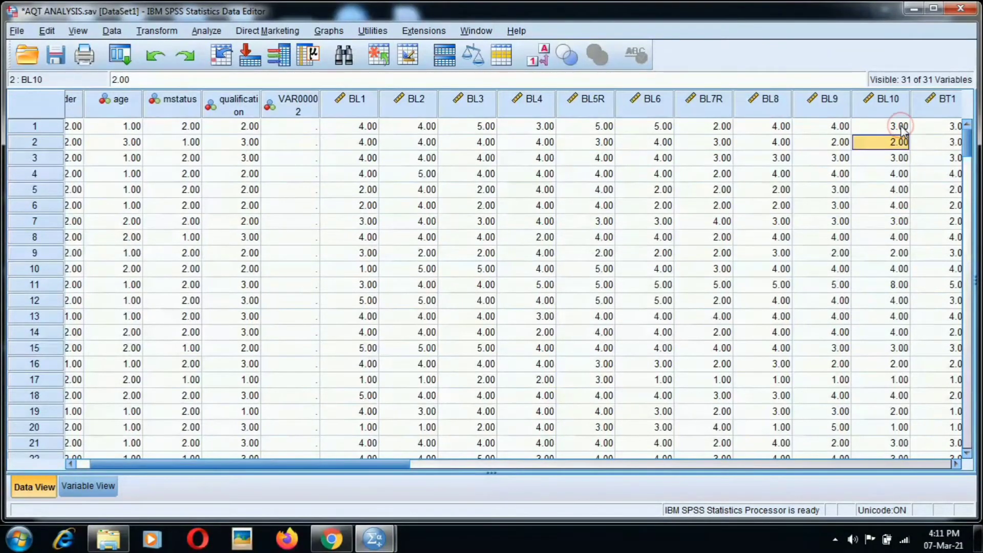
{"action": "key", "text": "Down"}
{"action": "key", "text": "Down"}
{"action": "key", "text": "Down"}
{"action": "key", "text": "Down"}
{"action": "key", "text": "Down"}
{"action": "key", "text": "Down"}
{"action": "key", "text": "Down"}
{"action": "key", "text": "Down"}
{"action": "key", "text": "Down"}
{"action": "key", "text": "Down"}
{"action": "key", "text": "Down"}
{"action": "key", "text": "Down"}
{"action": "key", "text": "Down"}
{"action": "key", "text": "Down"}
{"action": "key", "text": "Down"}
{"action": "key", "text": "Down"}
{"action": "key", "text": "Down"}
{"action": "key", "text": "Down"}
{"action": "key", "text": "Down"}
{"action": "key", "text": "Down"}
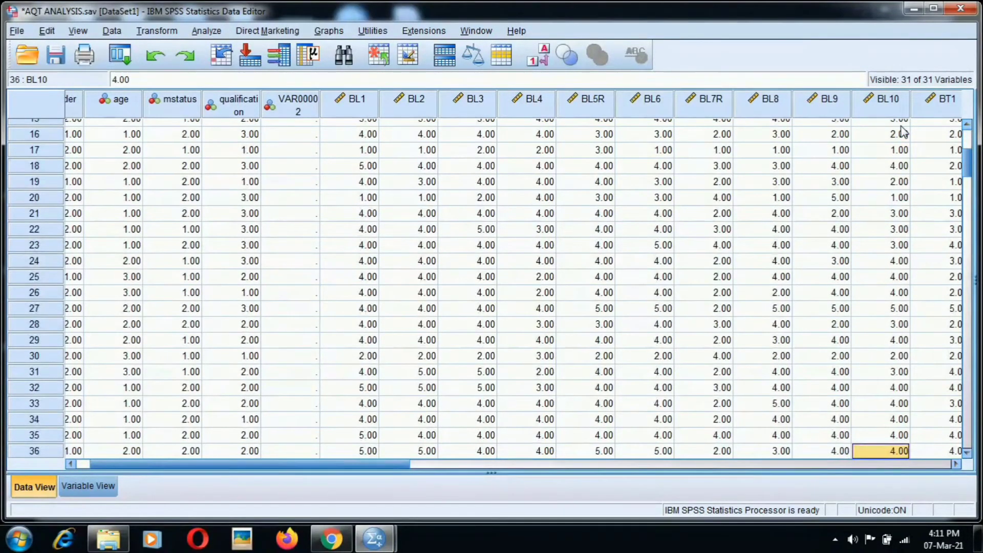
{"action": "key", "text": "Down"}
{"action": "key", "text": "Down"}
{"action": "key", "text": "Down"}
{"action": "key", "text": "Down"}
{"action": "key", "text": "Down"}
{"action": "key", "text": "Down"}
{"action": "key", "text": "Down"}
{"action": "key", "text": "Down"}
{"action": "key", "text": "Down"}
{"action": "key", "text": "Down"}
{"action": "key", "text": "Down"}
{"action": "key", "text": "Down"}
{"action": "key", "text": "Down"}
{"action": "key", "text": "Down"}
{"action": "key", "text": "Down"}
{"action": "key", "text": "Down"}
{"action": "key", "text": "Down"}
{"action": "key", "text": "Down"}
{"action": "key", "text": "Down"}
{"action": "key", "text": "Down"}
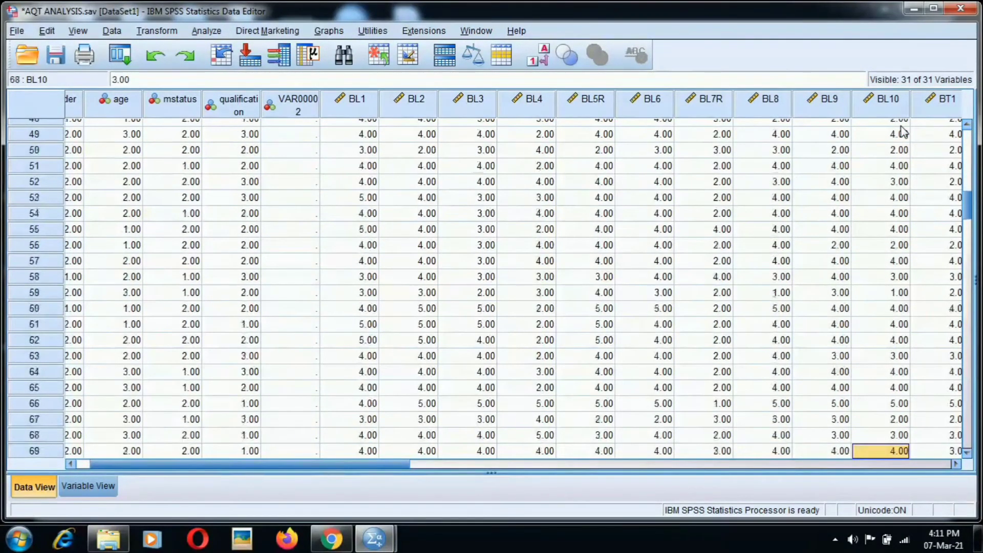
{"action": "key", "text": "Down"}
{"action": "key", "text": "Down"}
{"action": "key", "text": "Down"}
{"action": "key", "text": "Down"}
{"action": "key", "text": "Down"}
{"action": "key", "text": "Down"}
{"action": "key", "text": "Down"}
{"action": "key", "text": "Down"}
{"action": "key", "text": "Down"}
{"action": "key", "text": "Down"}
{"action": "key", "text": "Down"}
{"action": "key", "text": "Down"}
{"action": "key", "text": "Down"}
{"action": "key", "text": "Down"}
{"action": "key", "text": "Down"}
{"action": "key", "text": "Down"}
{"action": "key", "text": "Down"}
{"action": "key", "text": "Down"}
{"action": "key", "text": "Down"}
{"action": "key", "text": "Down"}
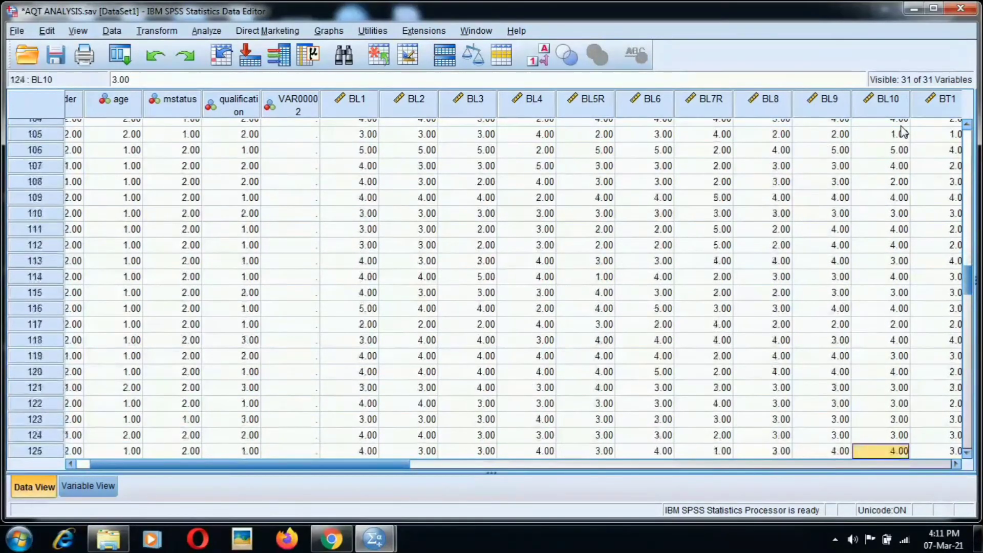
{"action": "key", "text": "Down"}
{"action": "key", "text": "Down"}
{"action": "key", "text": "Down"}
{"action": "key", "text": "Down"}
{"action": "key", "text": "Down"}
{"action": "key", "text": "Down"}
{"action": "key", "text": "Down"}
{"action": "key", "text": "Down"}
{"action": "key", "text": "Down"}
{"action": "key", "text": "Down"}
{"action": "key", "text": "Down"}
{"action": "key", "text": "Down"}
{"action": "key", "text": "Down"}
{"action": "key", "text": "Down"}
{"action": "key", "text": "Down"}
{"action": "key", "text": "Down"}
{"action": "key", "text": "Down"}
{"action": "key", "text": "Down"}
{"action": "key", "text": "Down"}
{"action": "key", "text": "Down"}
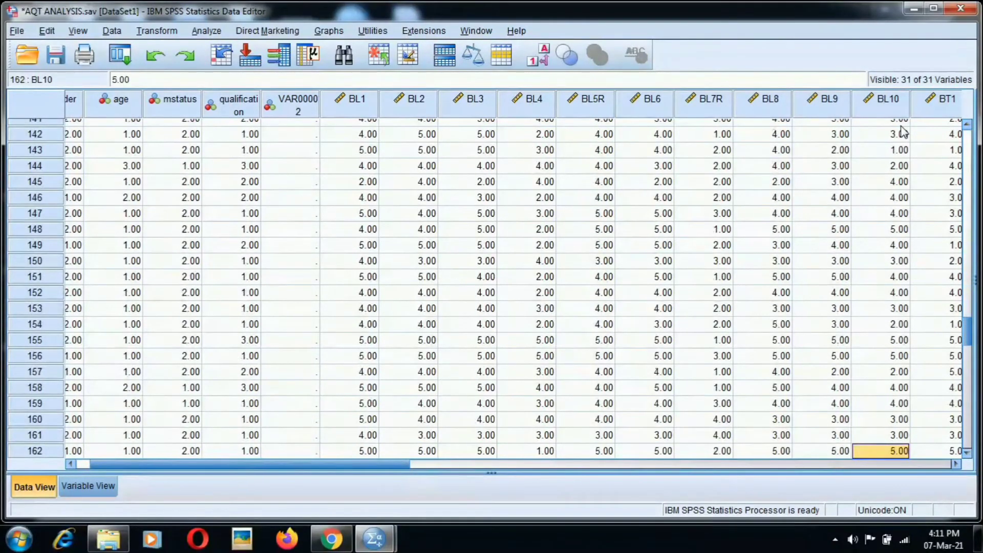
{"action": "key", "text": "Down"}
{"action": "key", "text": "Down"}
{"action": "key", "text": "Down"}
{"action": "key", "text": "Down"}
{"action": "key", "text": "Down"}
{"action": "key", "text": "Down"}
{"action": "key", "text": "Down"}
{"action": "key", "text": "Down"}
{"action": "key", "text": "Down"}
{"action": "key", "text": "Down"}
{"action": "key", "text": "Down"}
{"action": "key", "text": "Down"}
{"action": "key", "text": "Down"}
{"action": "key", "text": "Down"}
{"action": "key", "text": "Down"}
{"action": "key", "text": "Down"}
{"action": "key", "text": "Down"}
{"action": "key", "text": "Down"}
{"action": "key", "text": "Down"}
{"action": "key", "text": "Down"}
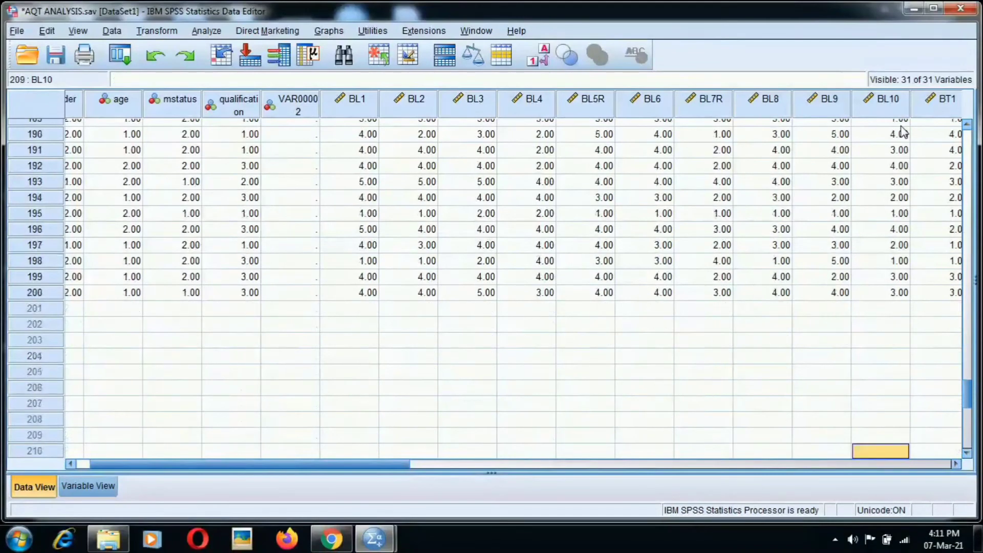
{"action": "key", "text": "Up"}
{"action": "key", "text": "Up"}
{"action": "key", "text": "Up"}
{"action": "key", "text": "Up"}
{"action": "key", "text": "Up"}
{"action": "key", "text": "Up"}
{"action": "key", "text": "Up"}
{"action": "key", "text": "Up"}
{"action": "key", "text": "Up"}
{"action": "key", "text": "Up"}
{"action": "key", "text": "Up"}
{"action": "key", "text": "Up"}
{"action": "key", "text": "Up"}
{"action": "key", "text": "Up"}
{"action": "key", "text": "Up"}
{"action": "key", "text": "Up"}
{"action": "key", "text": "Up"}
{"action": "key", "text": "Up"}
{"action": "key", "text": "Up"}
{"action": "key", "text": "Up"}
{"action": "key", "text": "Up"}
{"action": "key", "text": "Up"}
{"action": "key", "text": "Up"}
{"action": "key", "text": "Up"}
{"action": "key", "text": "Up"}
{"action": "key", "text": "Up"}
{"action": "key", "text": "Up"}
{"action": "key", "text": "Up"}
{"action": "key", "text": "Up"}
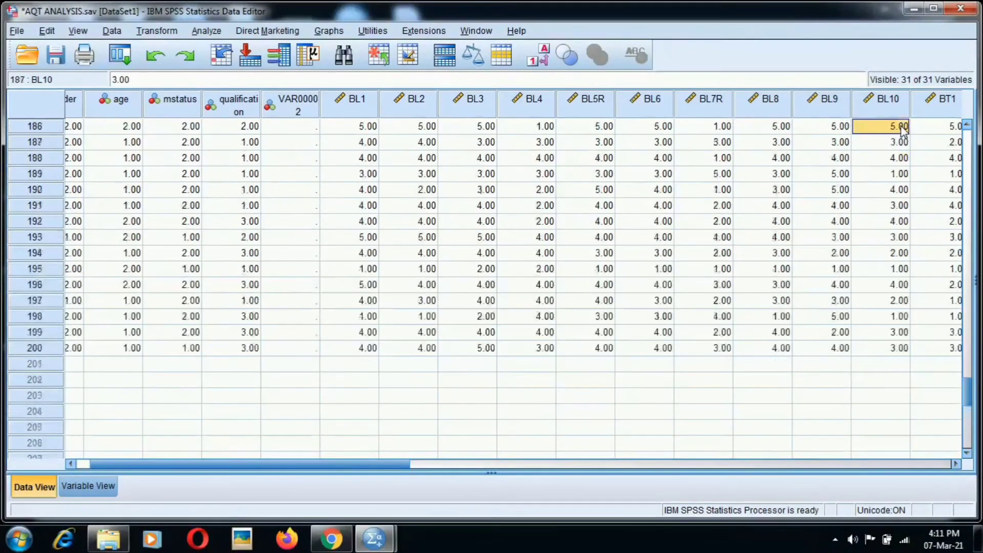
Scan the BL10 column upward from row 186 to the first case for a value outside the scale
{"action": "key", "text": "Up"}
{"action": "key", "text": "Up"}
{"action": "key", "text": "Up"}
{"action": "key", "text": "Up"}
{"action": "key", "text": "Up"}
{"action": "key", "text": "Up"}
{"action": "key", "text": "Up"}
{"action": "key", "text": "Up"}
{"action": "key", "text": "Up"}
{"action": "key", "text": "Up"}
{"action": "key", "text": "Up"}
{"action": "key", "text": "Up"}
{"action": "key", "text": "Up"}
{"action": "key", "text": "Up"}
{"action": "key", "text": "Up"}
{"action": "key", "text": "Up"}
{"action": "key", "text": "Up"}
{"action": "key", "text": "Up"}
{"action": "key", "text": "Up"}
{"action": "key", "text": "Up"}
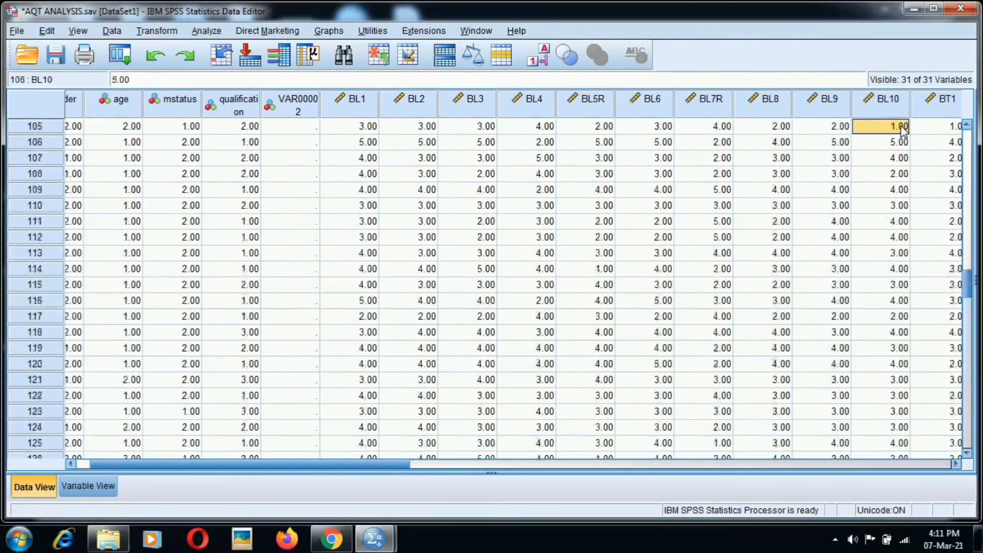
{"action": "key", "text": "Up"}
{"action": "key", "text": "Up"}
{"action": "key", "text": "Up"}
{"action": "key", "text": "Up"}
{"action": "key", "text": "Up"}
{"action": "key", "text": "Up"}
{"action": "key", "text": "Up"}
{"action": "key", "text": "Up"}
{"action": "key", "text": "Up"}
{"action": "key", "text": "Up"}
{"action": "key", "text": "Up"}
{"action": "key", "text": "Up"}
{"action": "key", "text": "Up"}
{"action": "key", "text": "Up"}
{"action": "key", "text": "Up"}
{"action": "key", "text": "Up"}
{"action": "key", "text": "Up"}
{"action": "key", "text": "Up"}
{"action": "key", "text": "Up"}
{"action": "key", "text": "Up"}
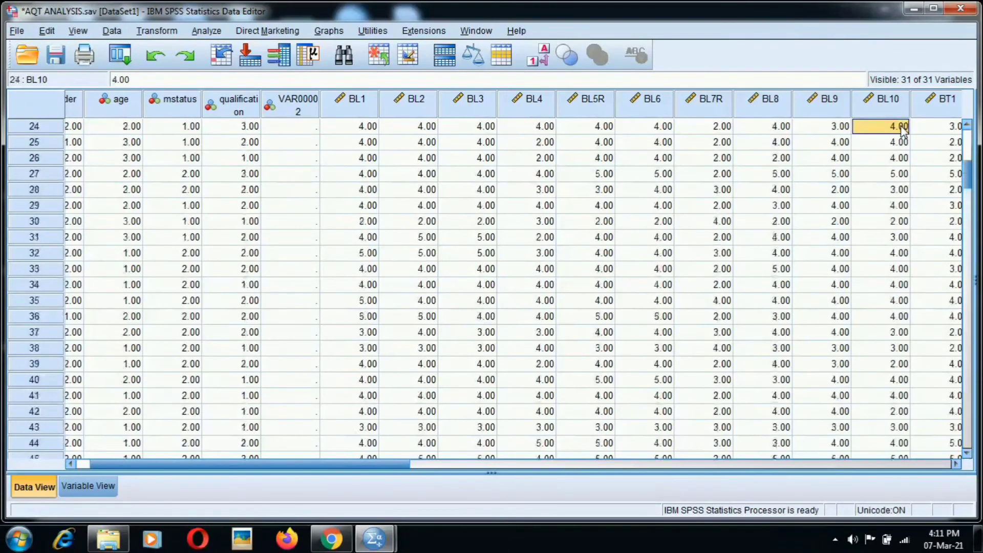
{"action": "key", "text": "Up"}
{"action": "key", "text": "Up"}
{"action": "key", "text": "Up"}
{"action": "key", "text": "Up"}
{"action": "key", "text": "Up"}
{"action": "key", "text": "Up"}
{"action": "key", "text": "Up"}
{"action": "key", "text": "Up"}
{"action": "key", "text": "Up"}
{"action": "key", "text": "Up"}
{"action": "key", "text": "Up"}
{"action": "key", "text": "Up"}
{"action": "key", "text": "Up"}
{"action": "key", "text": "Up"}
{"action": "key", "text": "Up"}
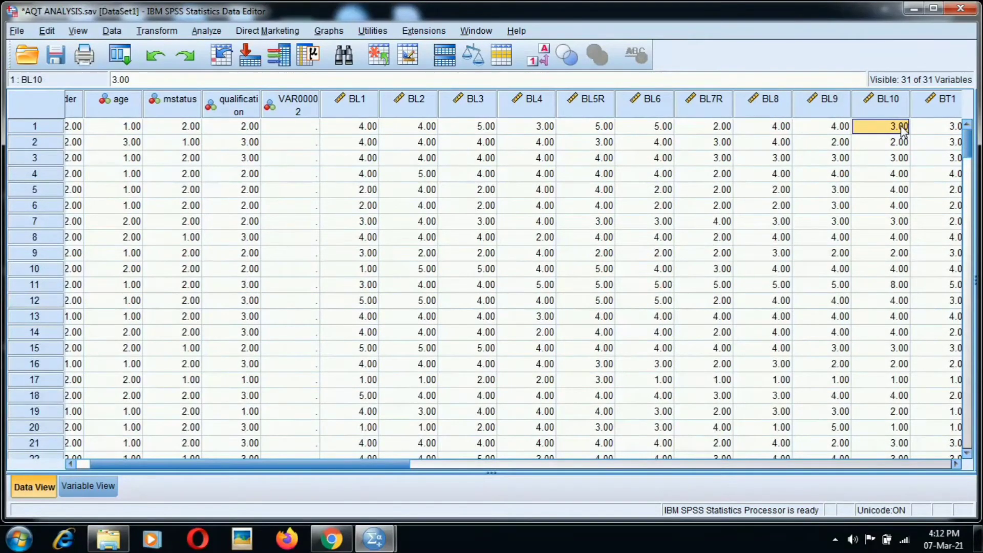
Check the first 20 cases of BL10 for the out-of-range entry and set the BL10 value in row 11 to 7
{"action": "key", "text": "Down"}
{"action": "key", "text": "Down"}
{"action": "key", "text": "Down"}
{"action": "key", "text": "Down"}
{"action": "key", "text": "Down"}
{"action": "key", "text": "Down"}
{"action": "key", "text": "Down"}
{"action": "key", "text": "Down"}
{"action": "key", "text": "Down"}
{"action": "key", "text": "Down"}
{"action": "key", "text": "Down"}
{"action": "key", "text": "Down"}
{"action": "key", "text": "Down"}
{"action": "key", "text": "Down"}
{"action": "key", "text": "Down"}
{"action": "key", "text": "Down"}
{"action": "key", "text": "Down"}
{"action": "key", "text": "Down"}
{"action": "key", "text": "Down"}
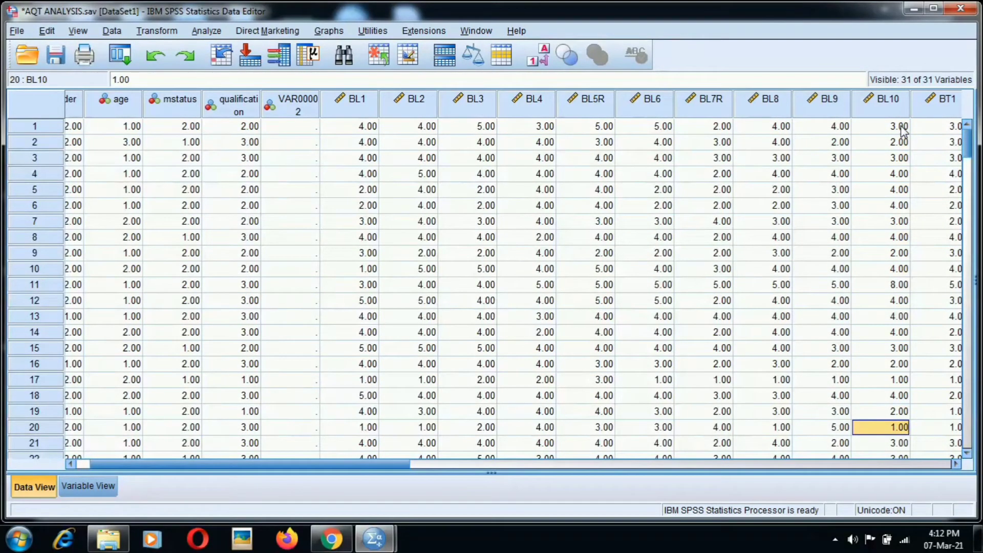
{"action": "left_click", "coordinate": [884, 285]}
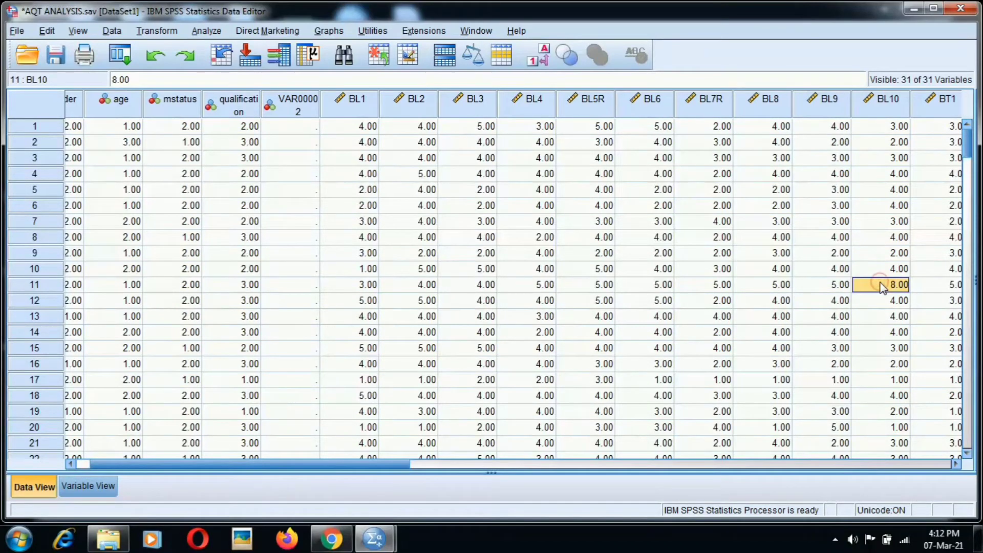
{"action": "type", "text": "7"}
Rerun Frequencies for BL1 to BL10 with the existing variable selection and frequency tables displayed
{"action": "left_click", "coordinate": [214, 34]}
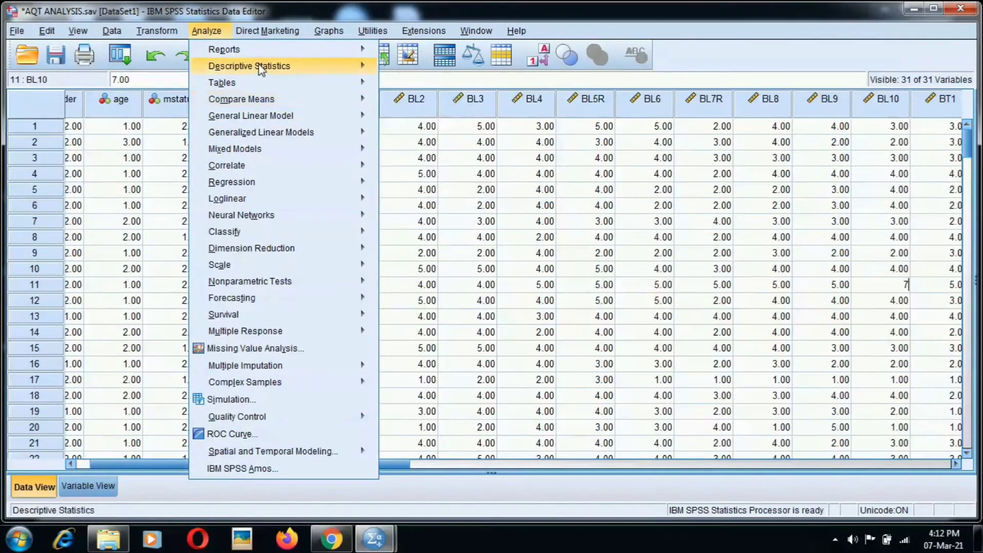
{"action": "mouse_move", "coordinate": [266, 66]}
{"action": "left_click", "coordinate": [391, 69]}
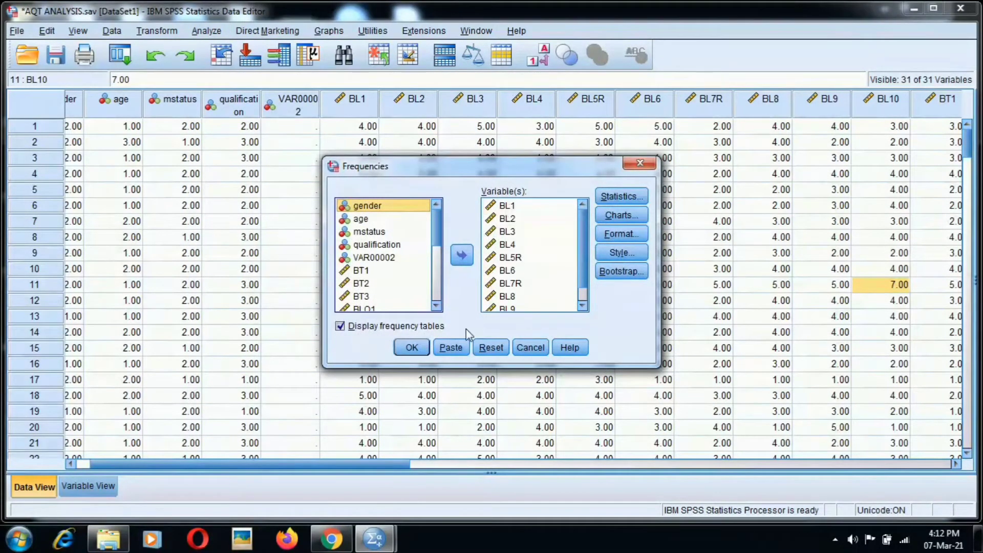
{"action": "left_click", "coordinate": [418, 347]}
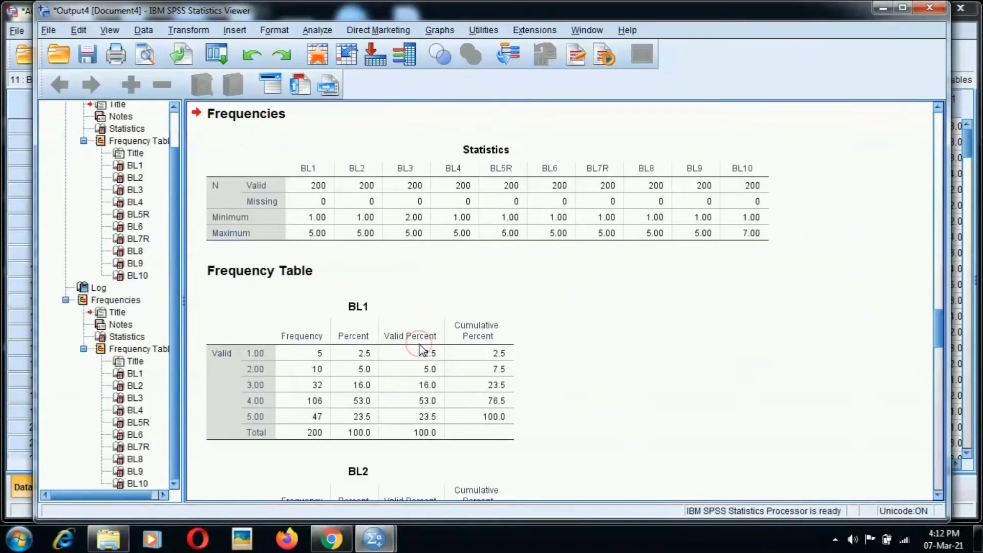